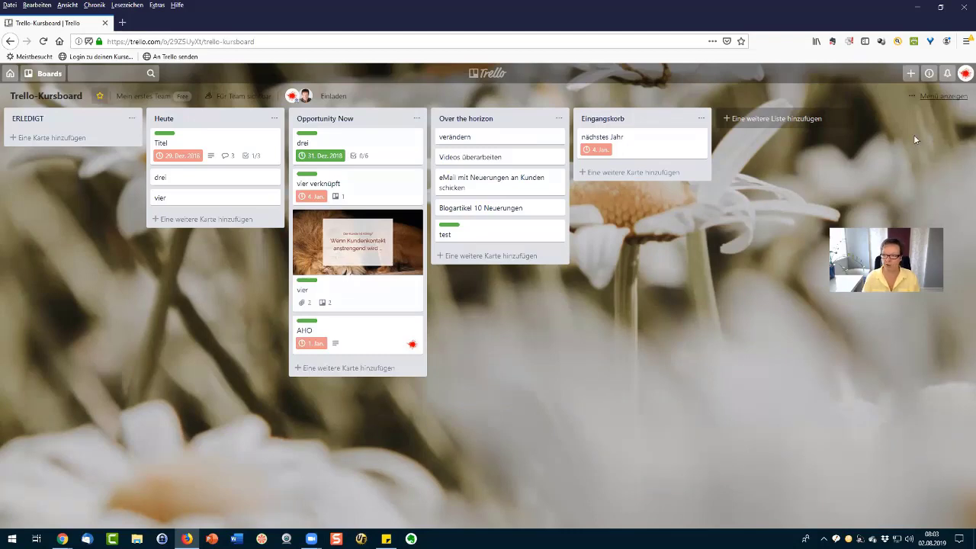
- Find the Butler Power-Up by searching for "butler", add it to the Trello-Kursboard, and return to the board with its menu closed
click(936, 97)
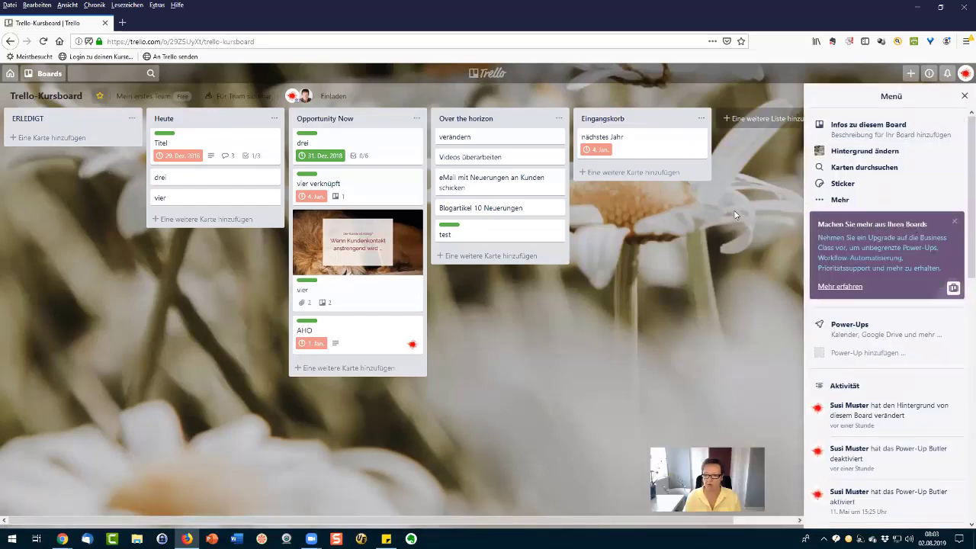
click(849, 326)
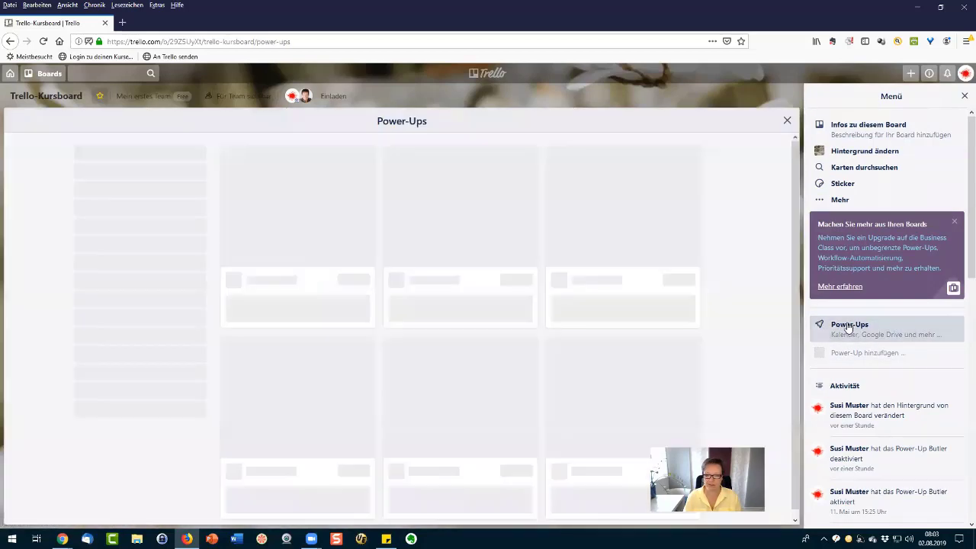
text(butler)
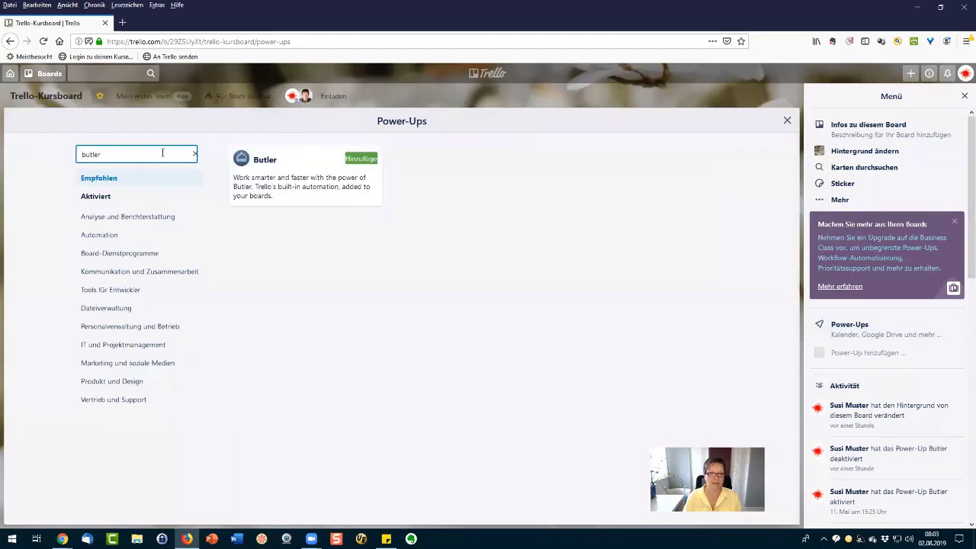
click(361, 158)
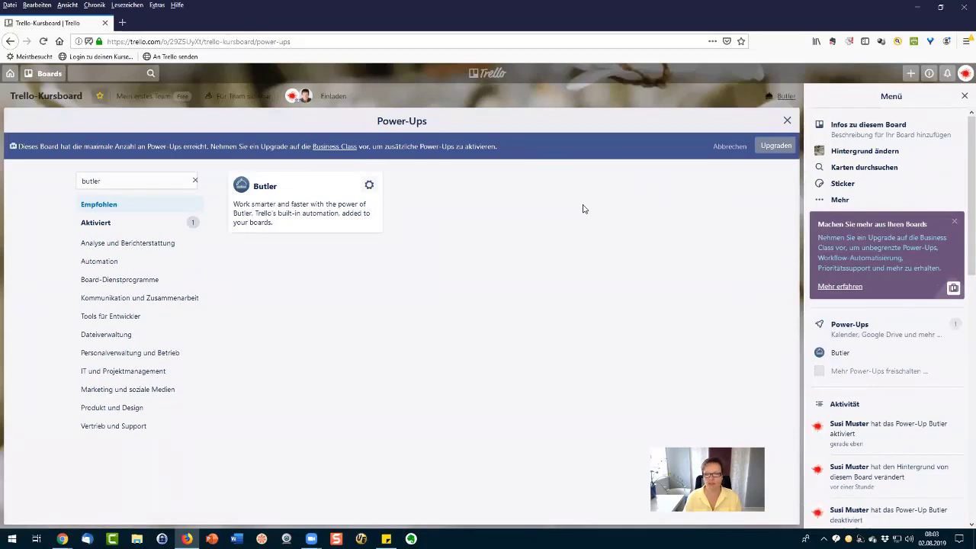
click(789, 122)
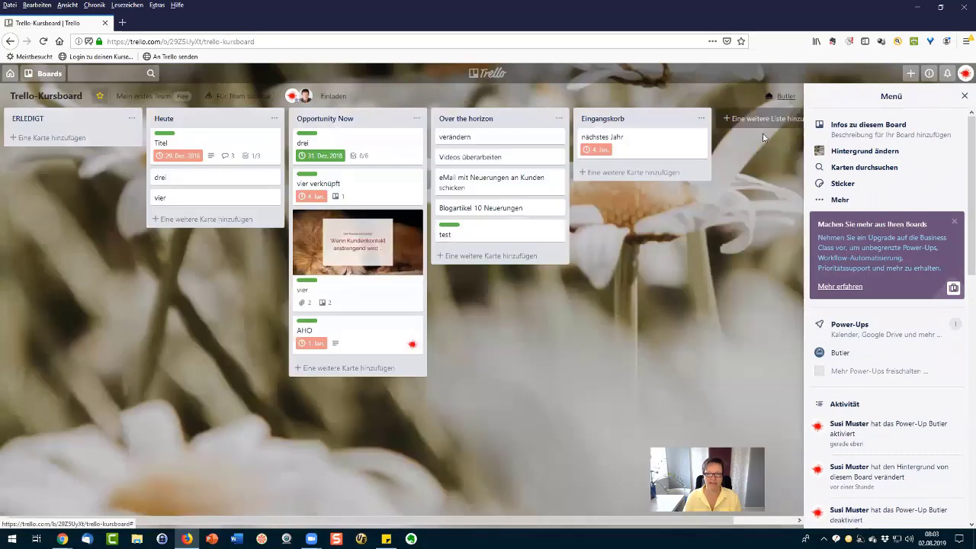
click(965, 96)
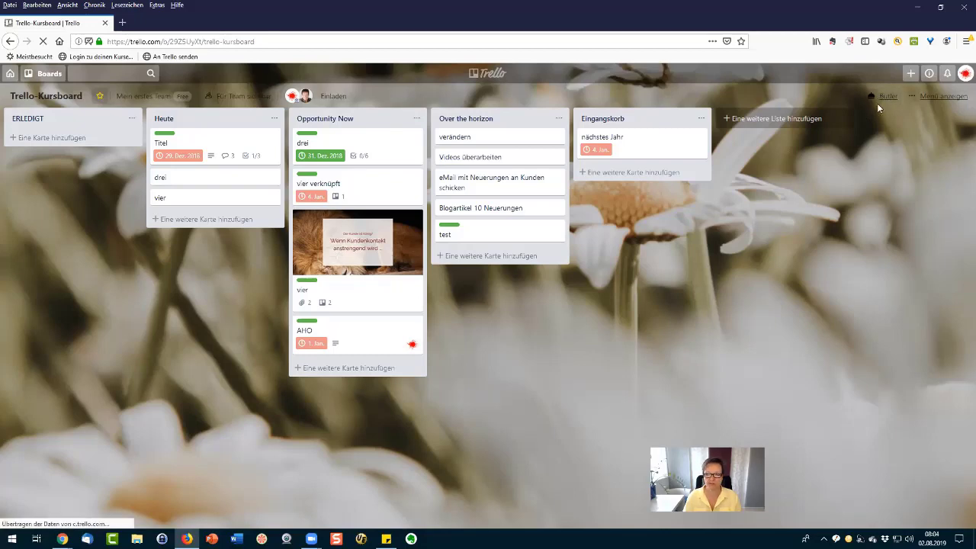
- Open Butler and look through its card button, board button, rule, calendar and due date command types
click(882, 97)
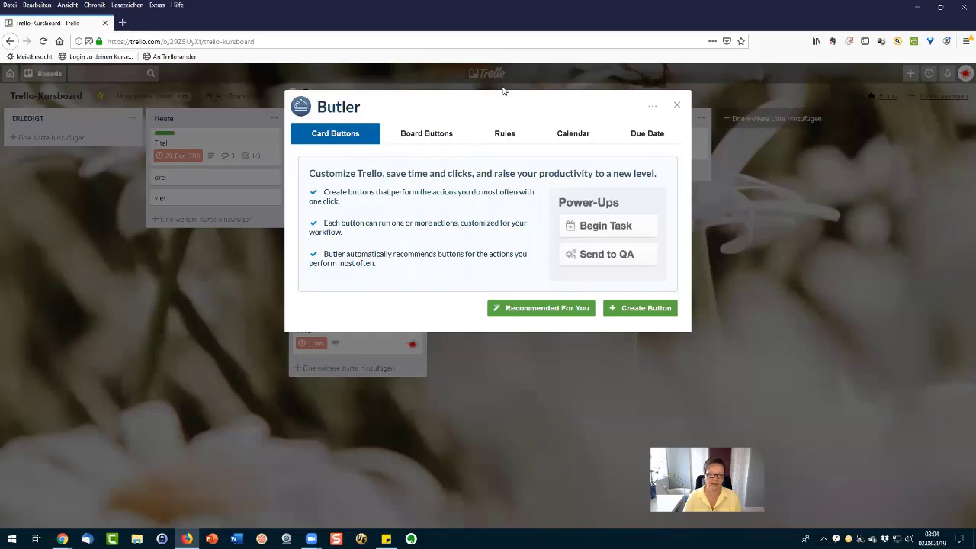
click(421, 142)
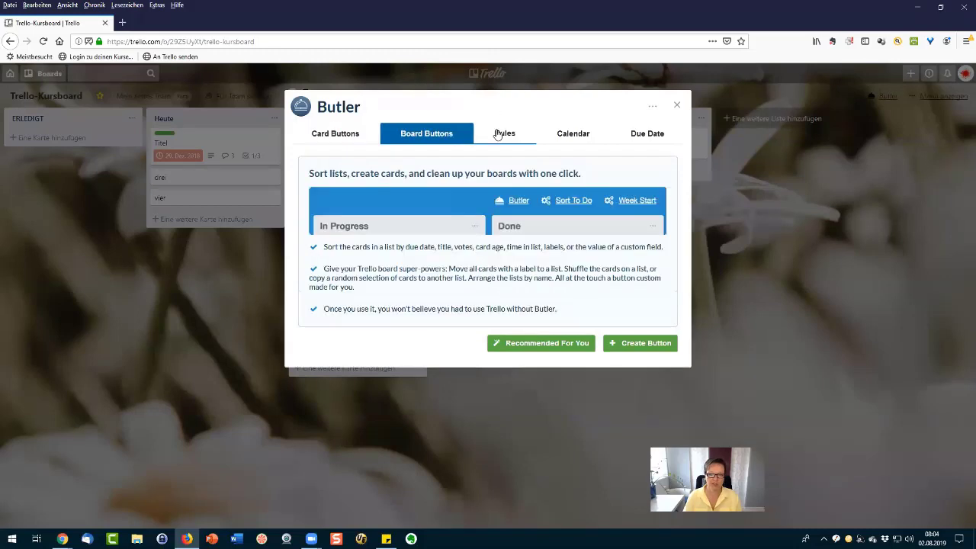
click(504, 135)
click(564, 135)
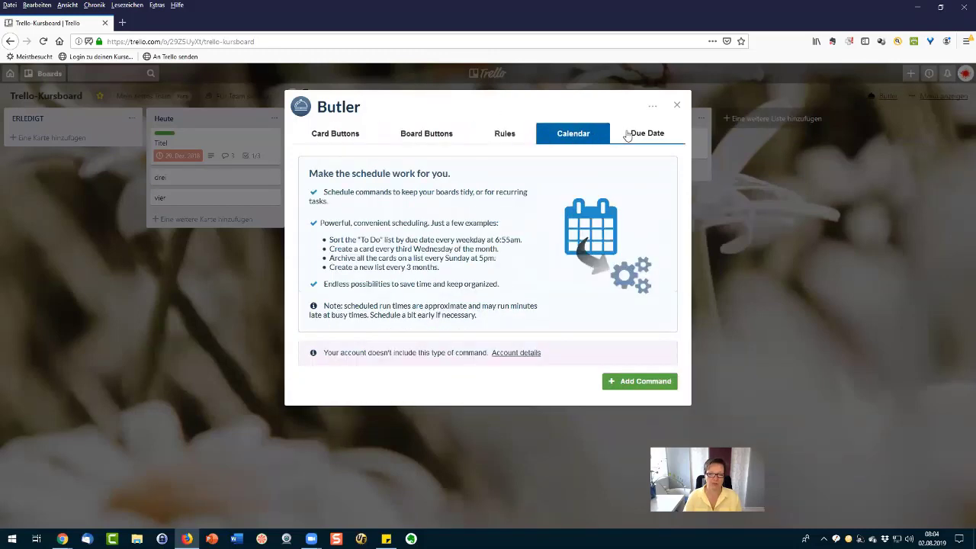
click(630, 132)
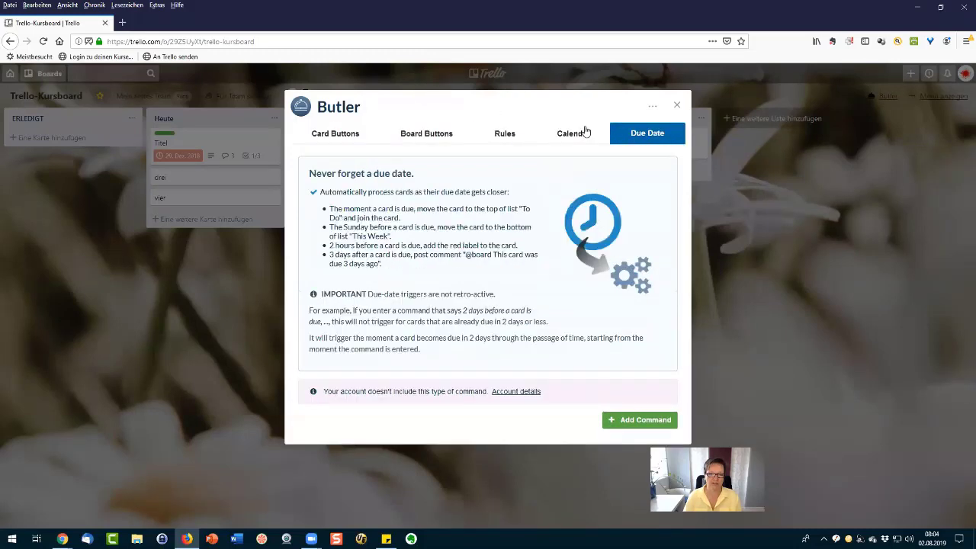
click(352, 135)
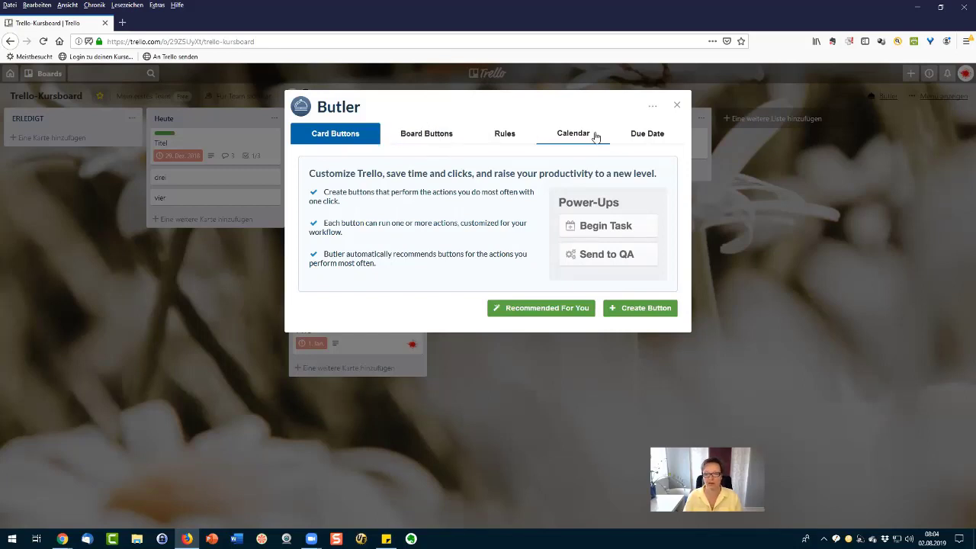
click(632, 135)
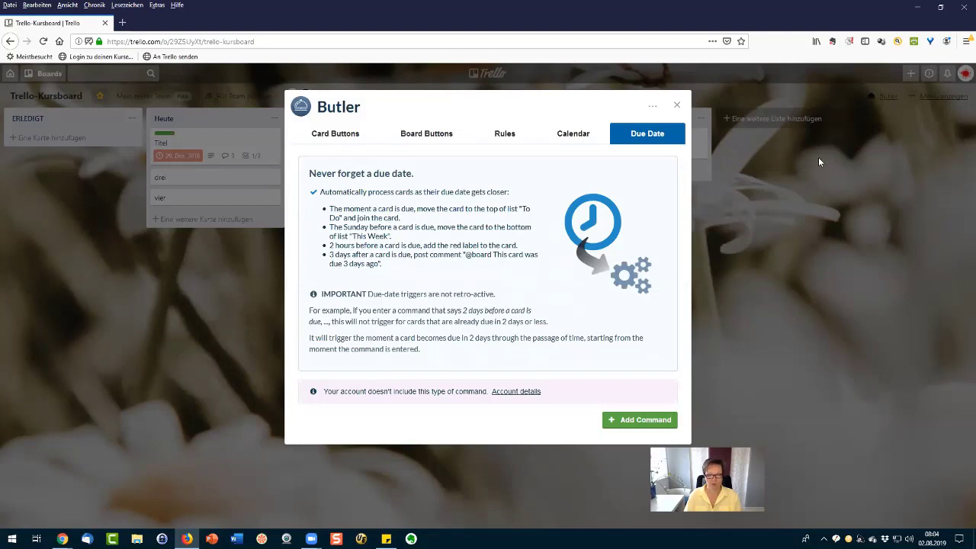
click(652, 109)
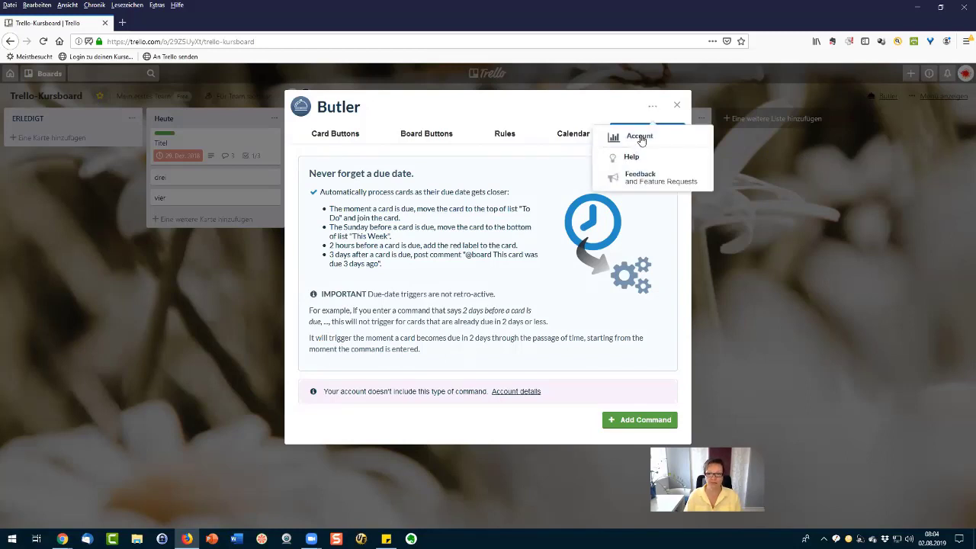
click(641, 139)
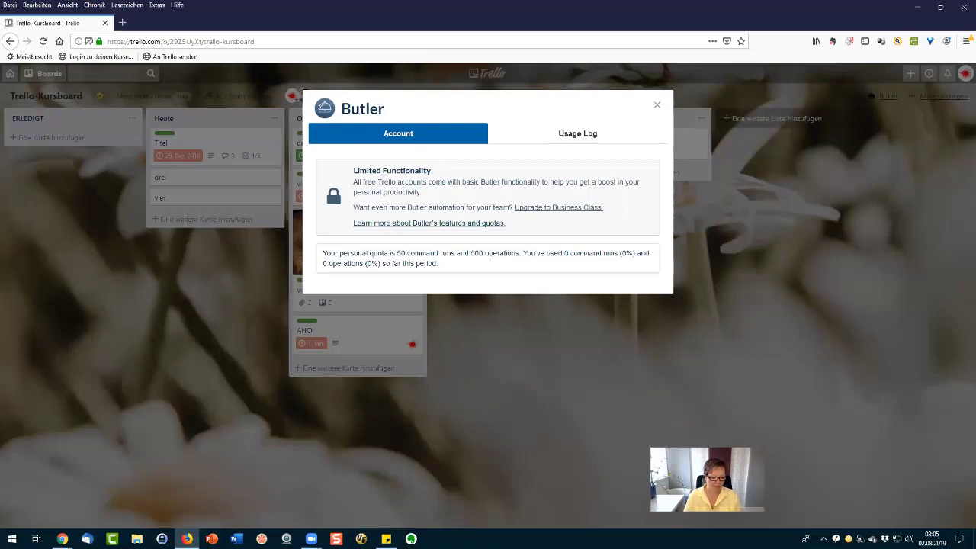
mouse_move(62, 539)
click(73, 516)
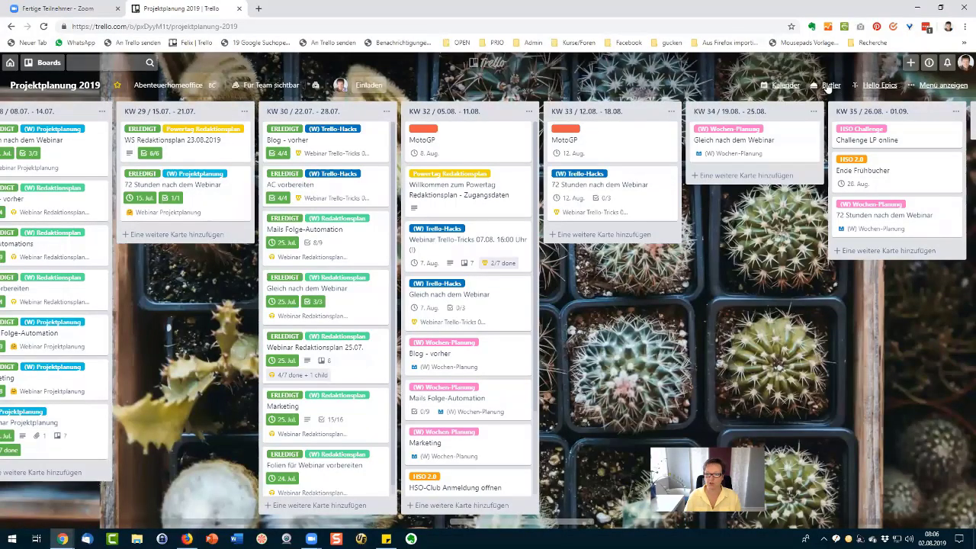
click(828, 86)
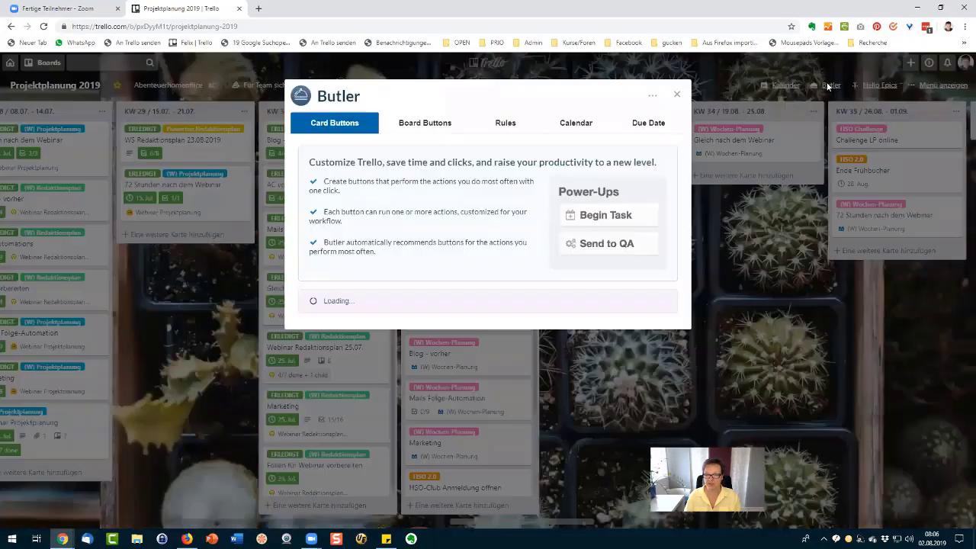
click(652, 96)
click(640, 125)
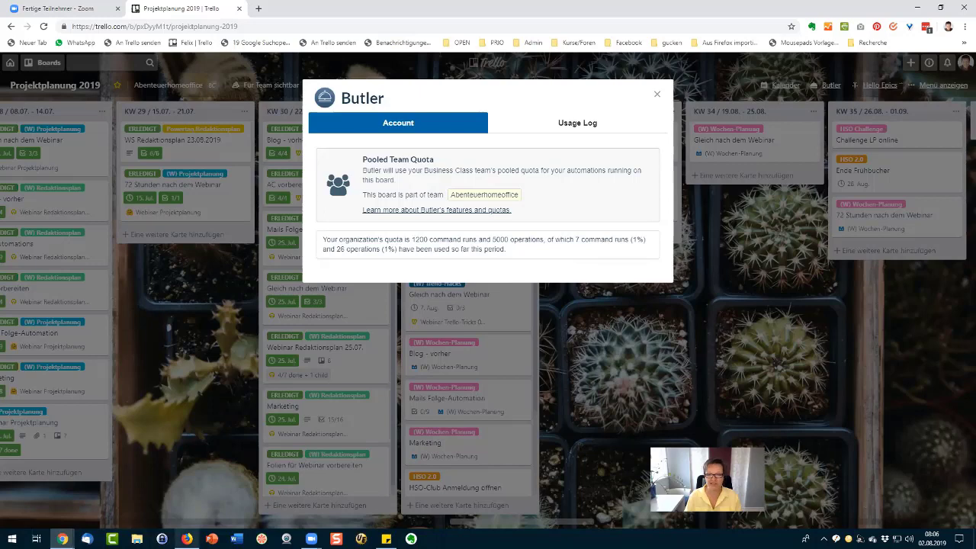
click(186, 539)
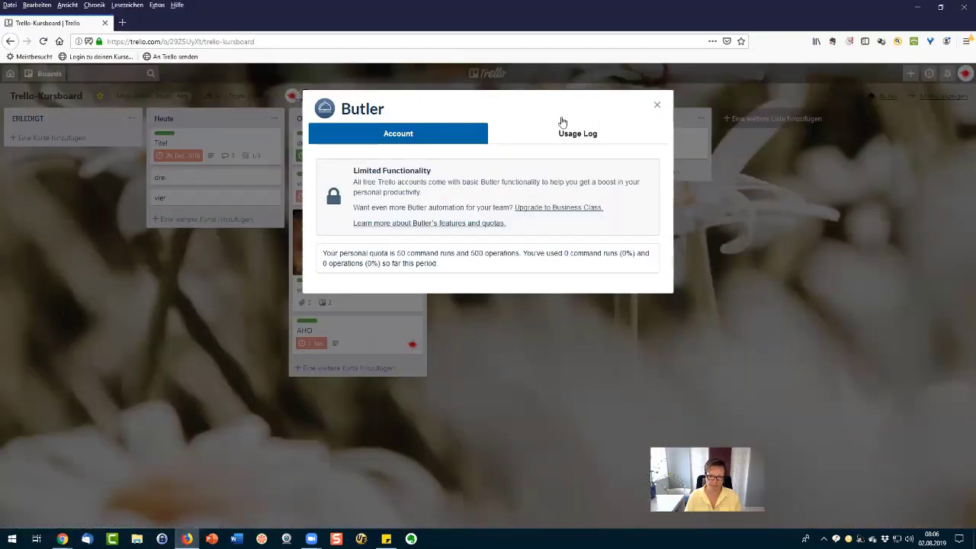
click(656, 105)
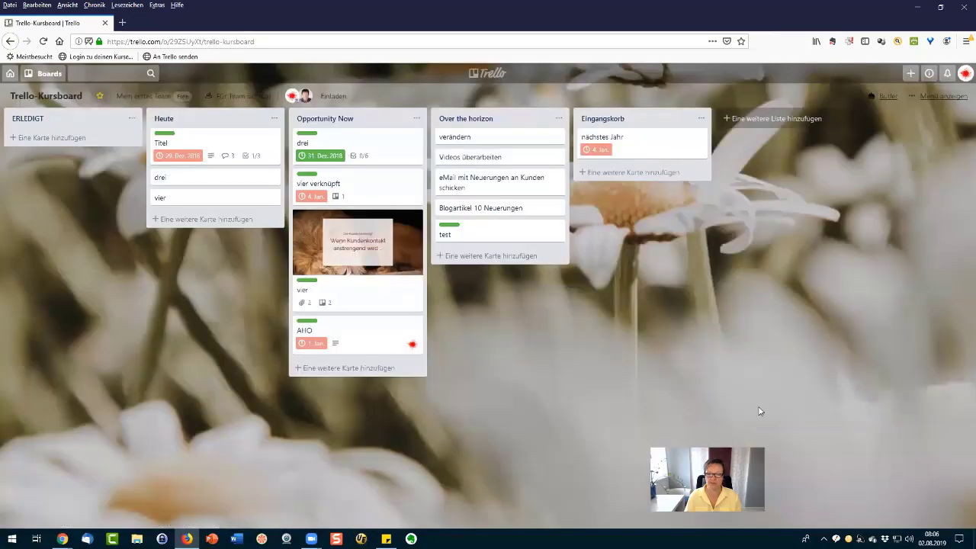
- Start a new Butler card button and set up the action that moves the card to the top of list ERLEDIGT
click(883, 96)
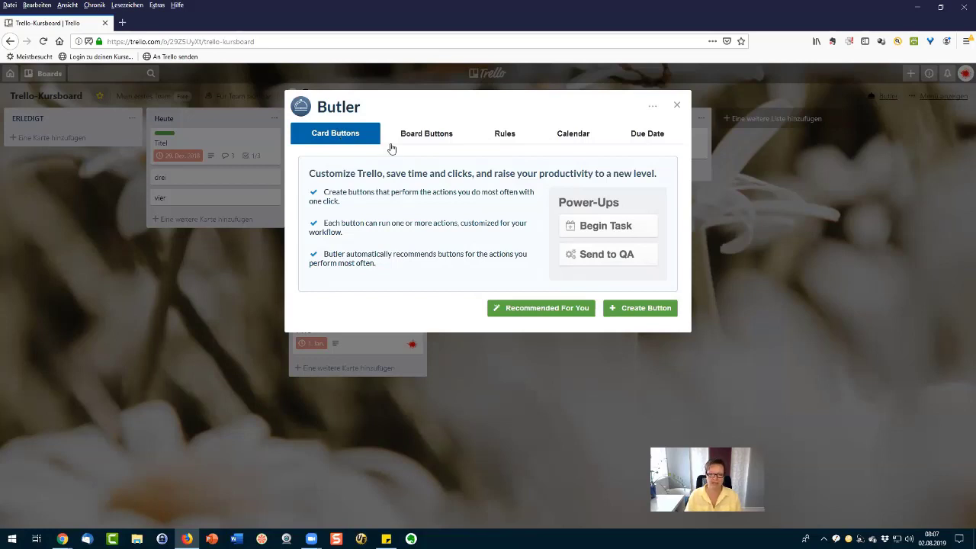
click(657, 311)
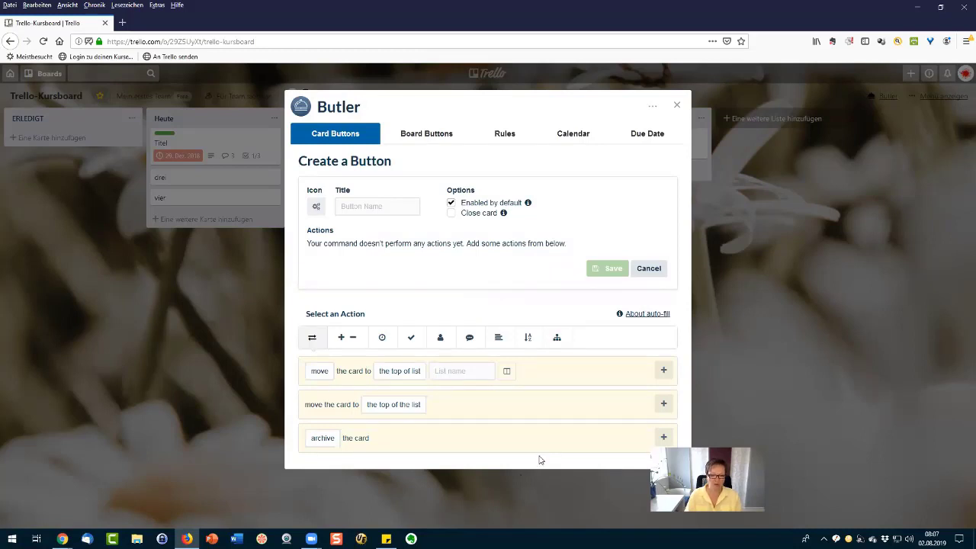
click(317, 371)
click(385, 371)
click(322, 370)
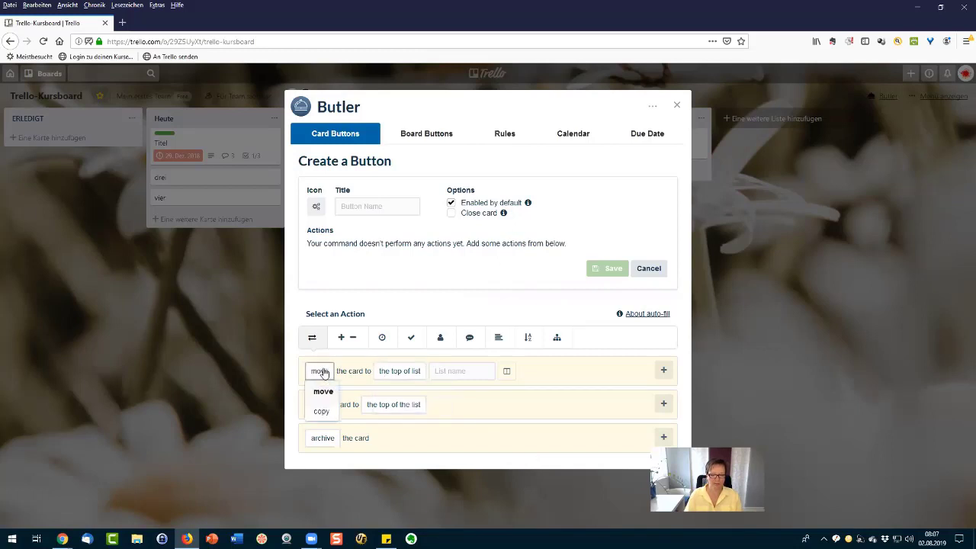
click(389, 371)
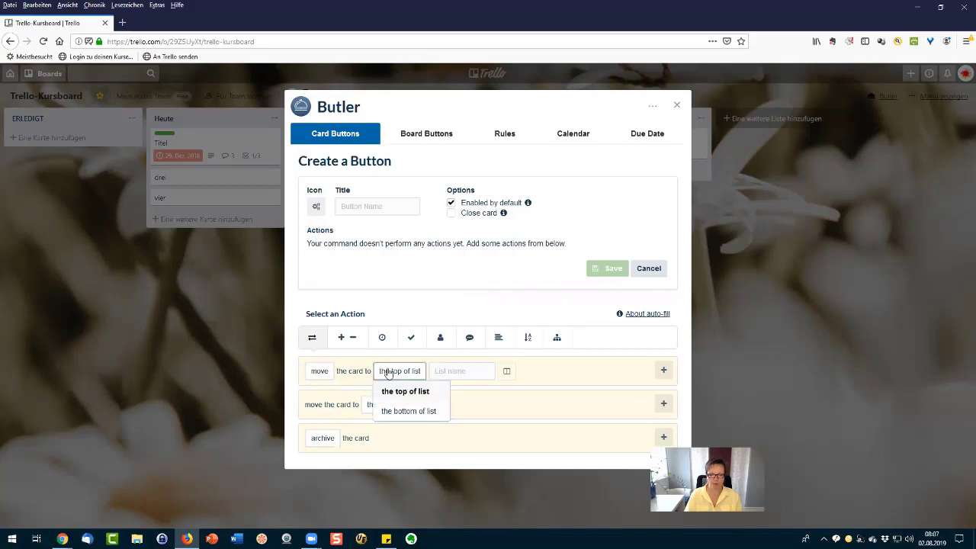
click(455, 369)
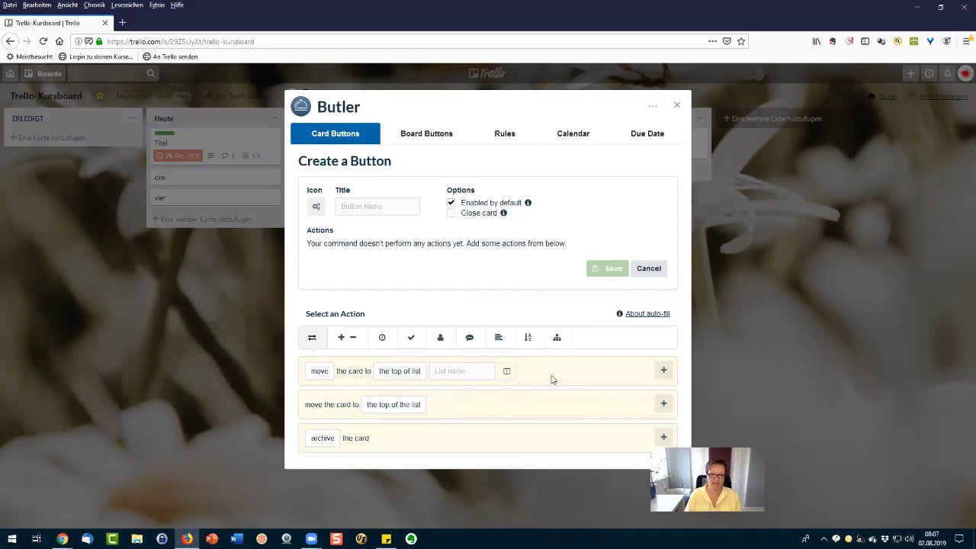
click(473, 374)
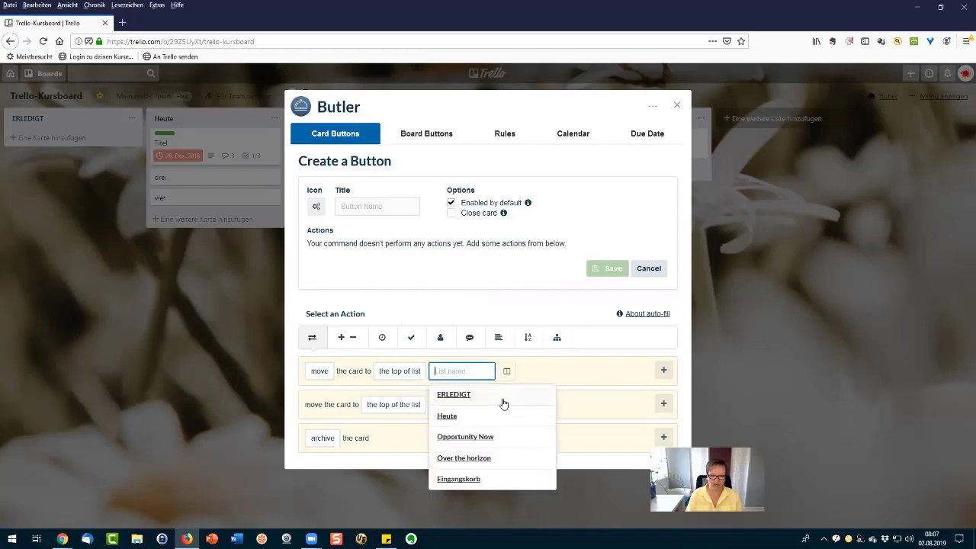
click(458, 396)
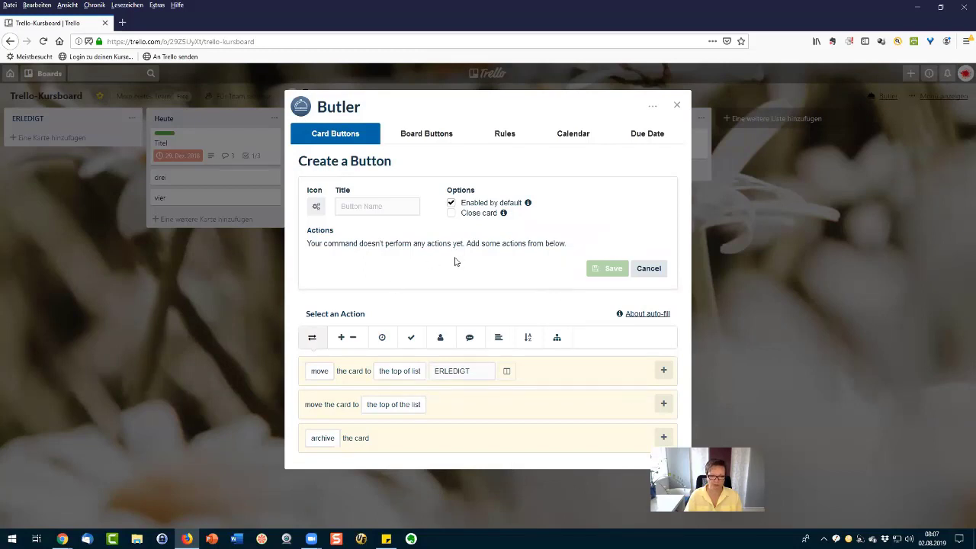
- Title the card button "erledigt", enable its Close card option and give it the lightning bolt icon
click(391, 206)
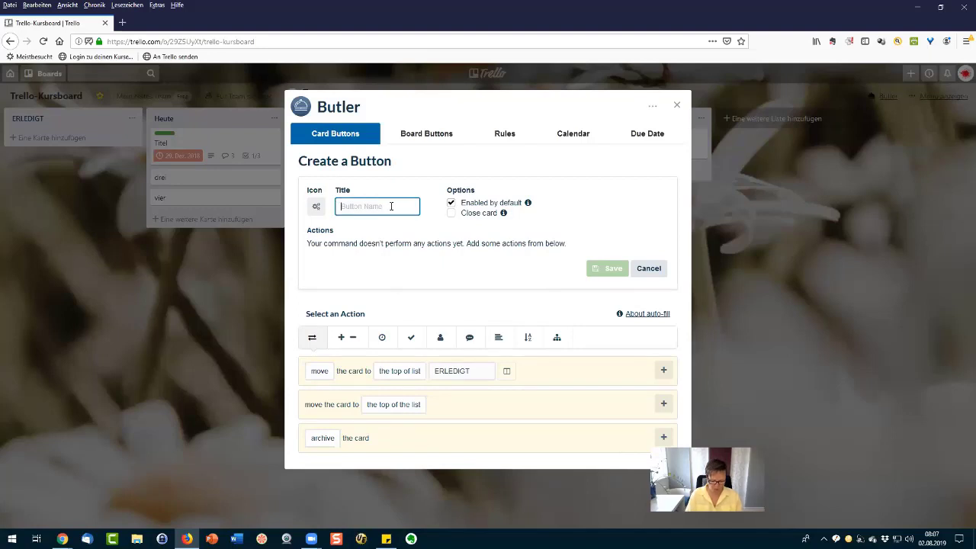
text(er)
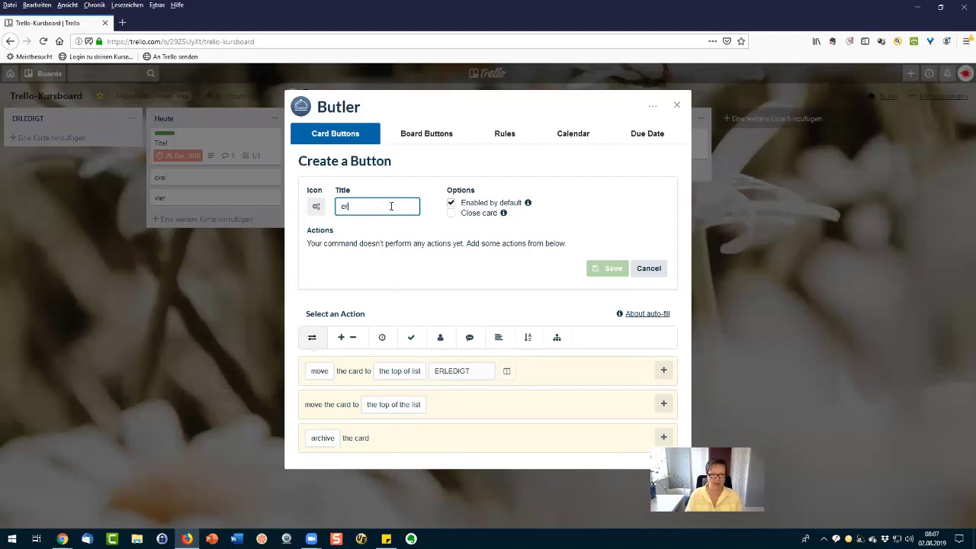
text(ledigt)
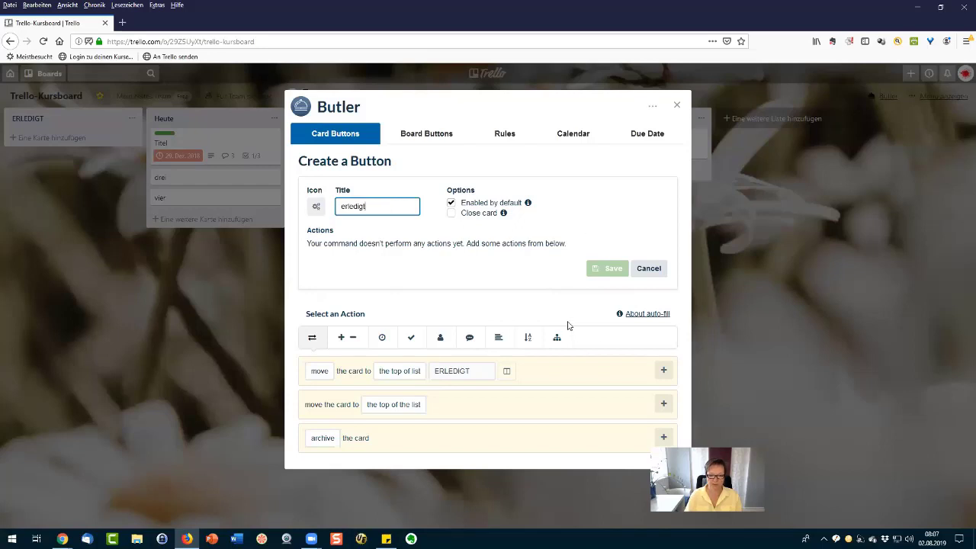
click(462, 267)
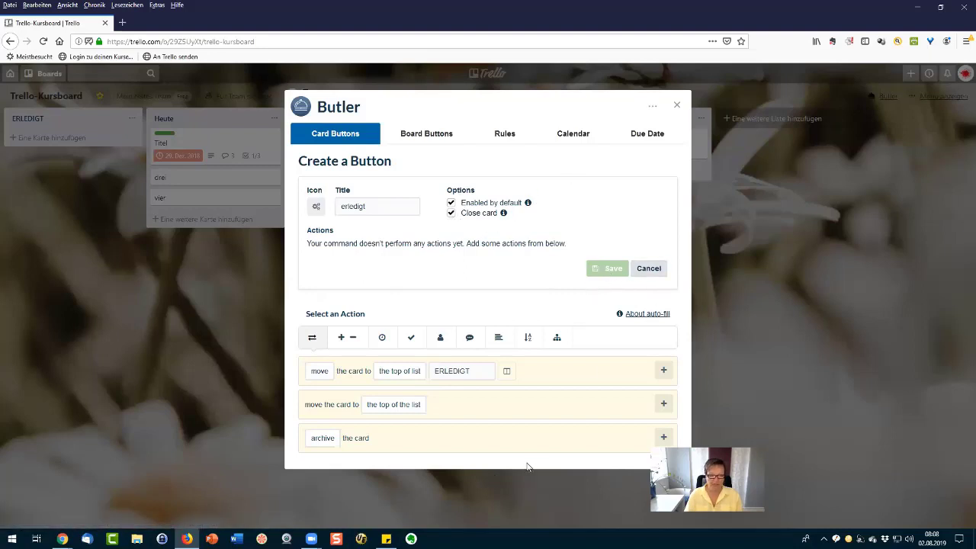
click(312, 207)
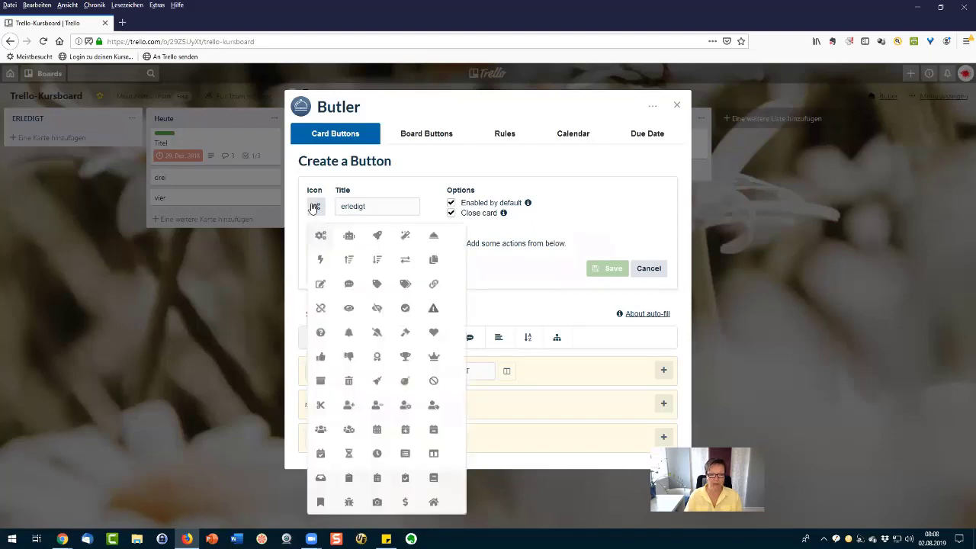
click(320, 262)
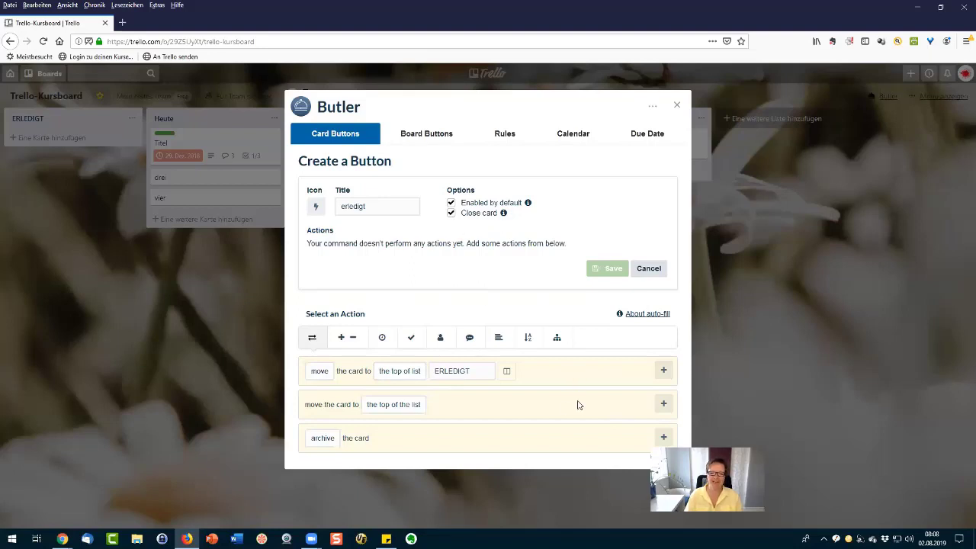
- Add the move-to-top-of-ERLEDIGT action to the "erledigt" button and save the button
click(320, 370)
click(469, 370)
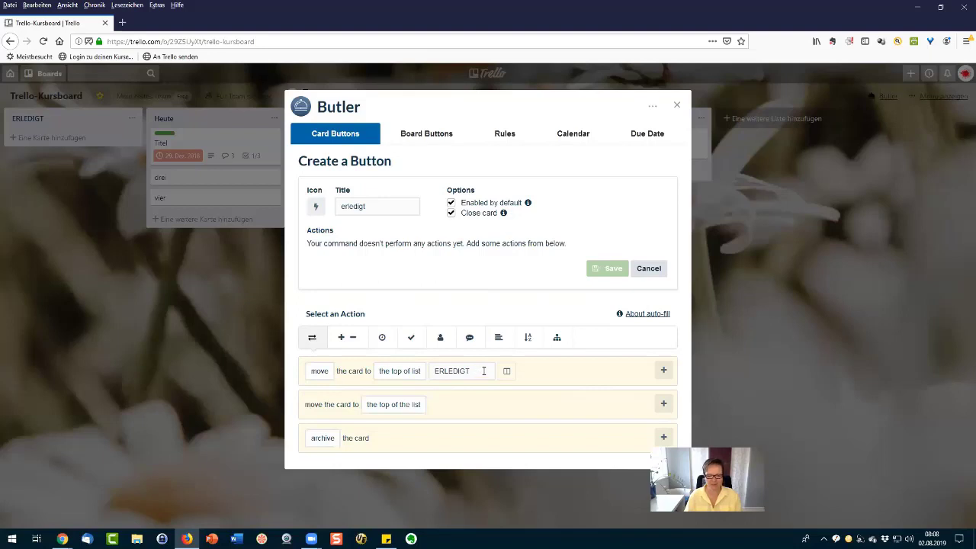
click(665, 371)
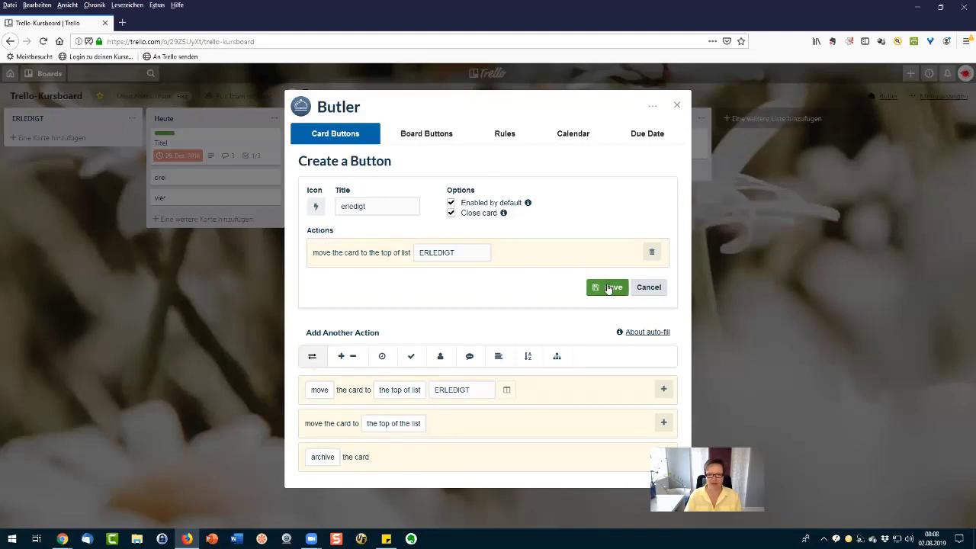
click(609, 287)
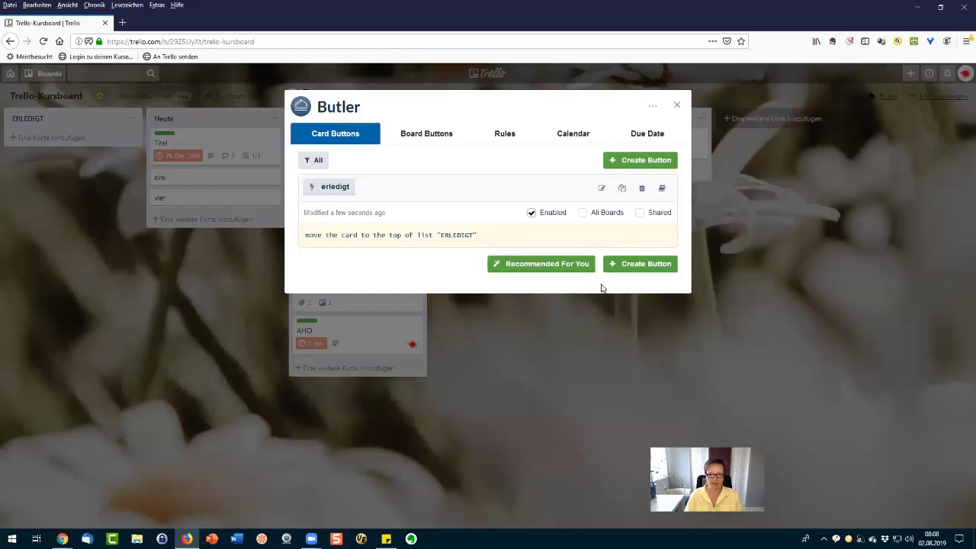
- Leave Butler and run the "erledigt" button on the card "vier" in list Heute to move it to ERLEDIGT
click(677, 104)
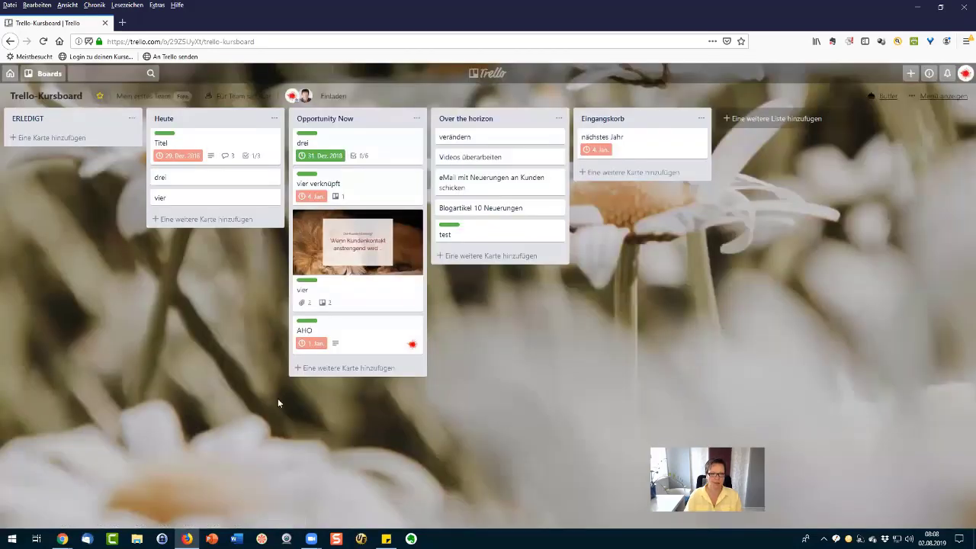
click(233, 198)
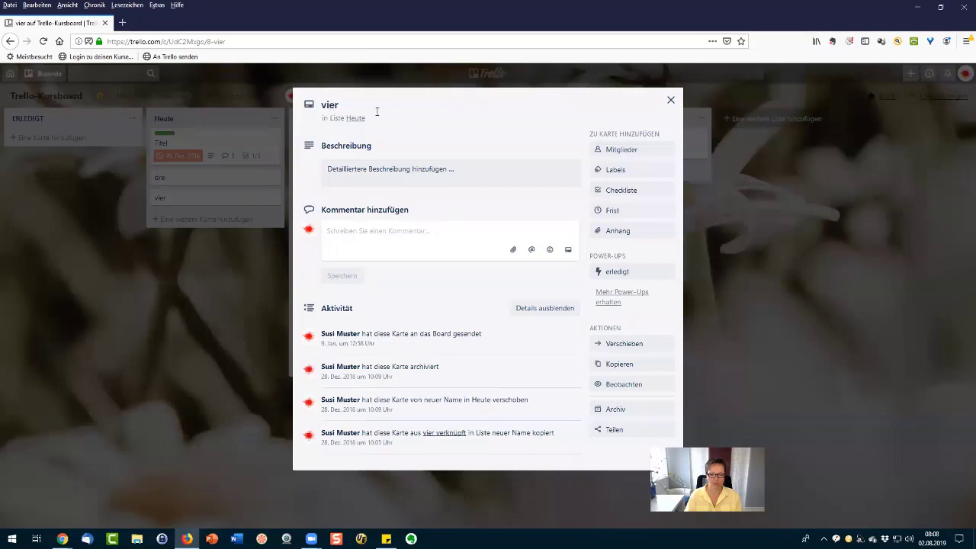
click(619, 272)
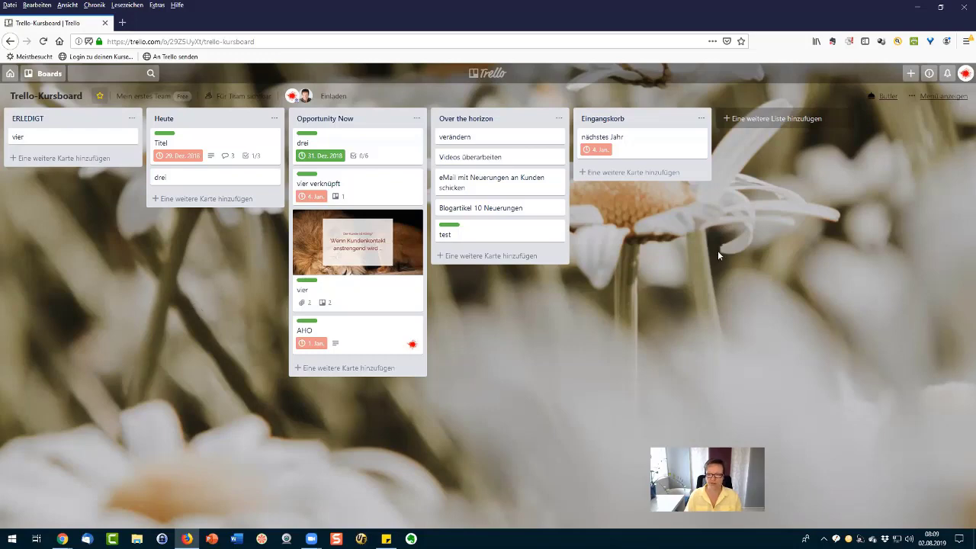
- Review Butler's Due Date, Calendar, Rules, Board Buttons and Card Buttons sections on the Trello-Kursboard
click(888, 96)
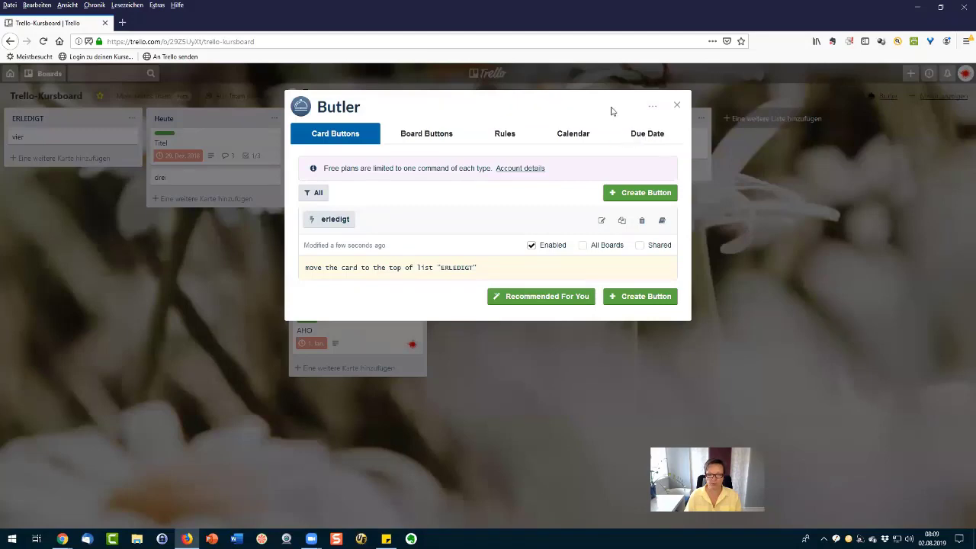
click(644, 134)
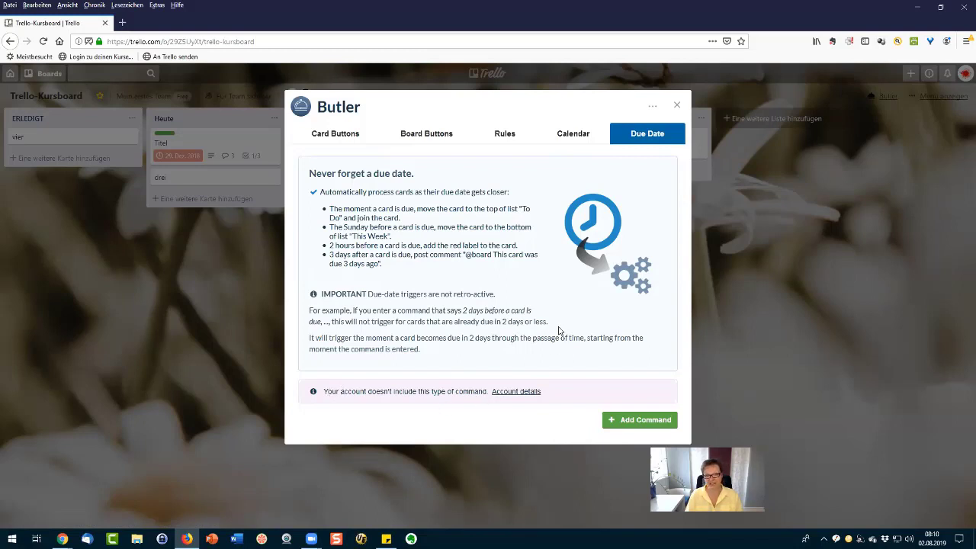
click(574, 134)
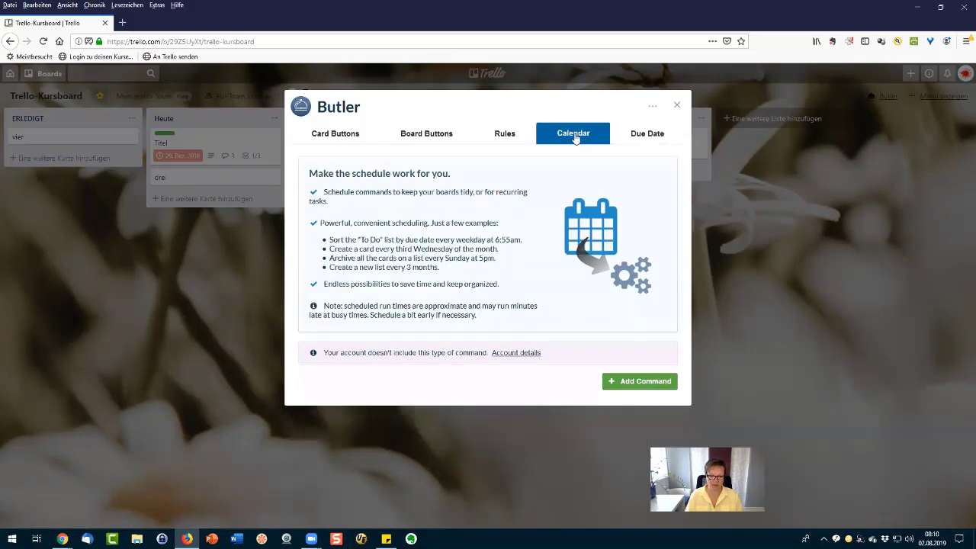
click(508, 139)
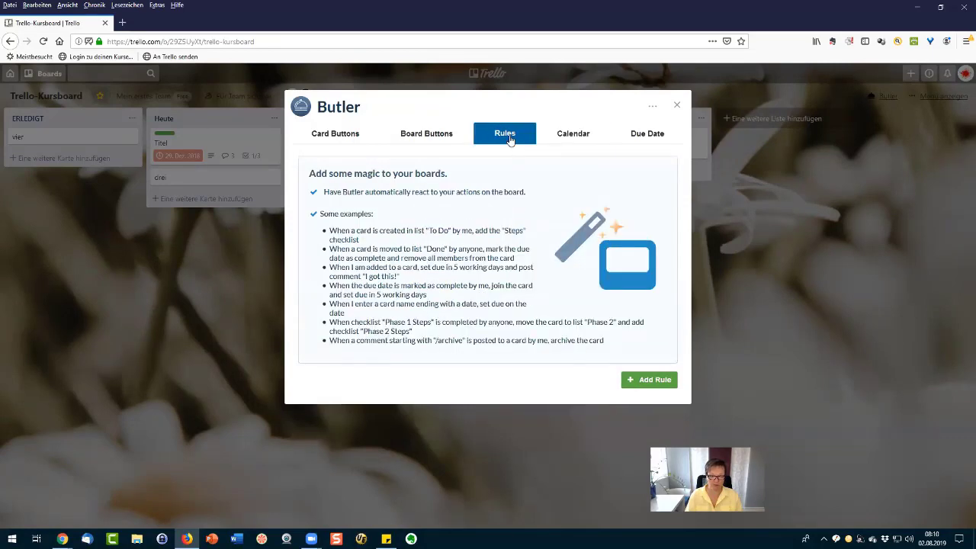
click(439, 141)
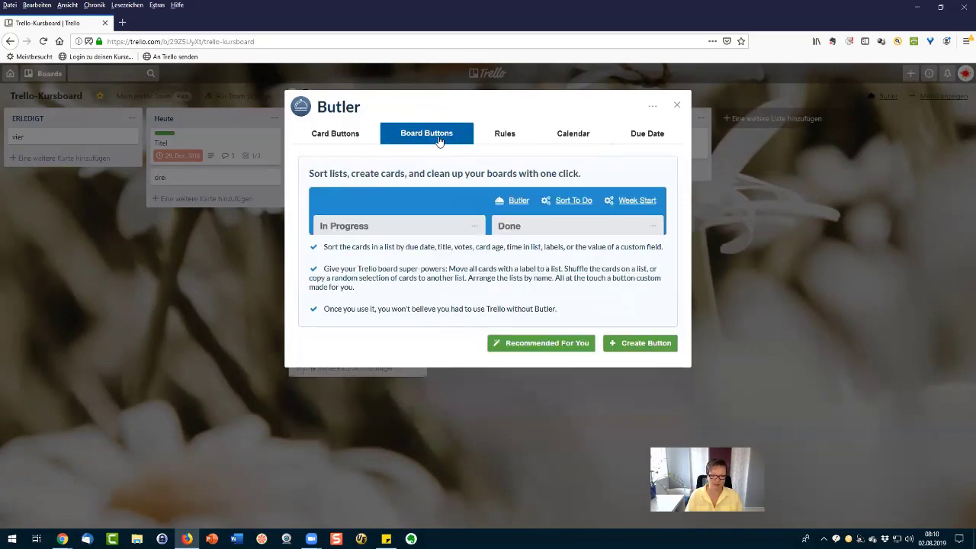
click(351, 137)
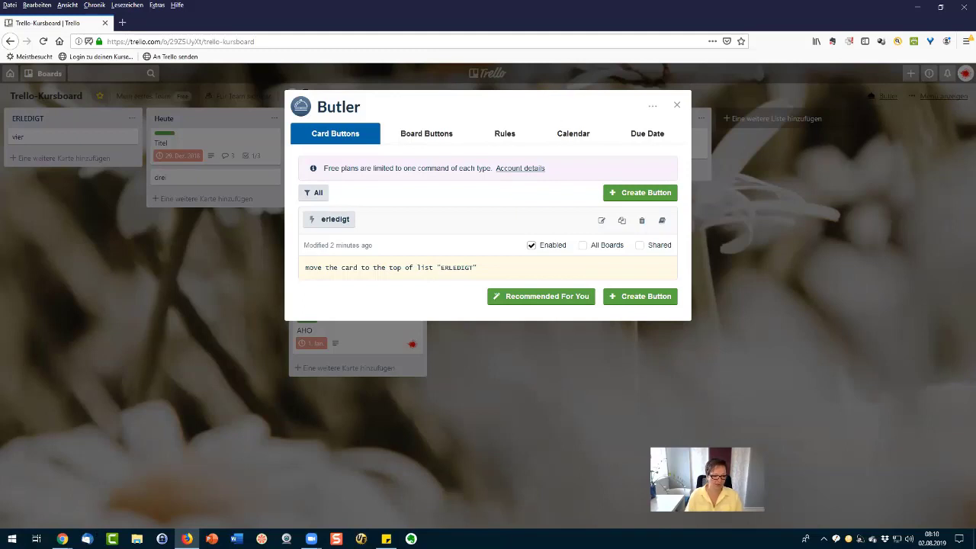
- Switch to the Projektplanung 2019 board in Chrome, examine Butler's due date commands and card buttons there, and close Butler
mouse_move(63, 539)
click(74, 517)
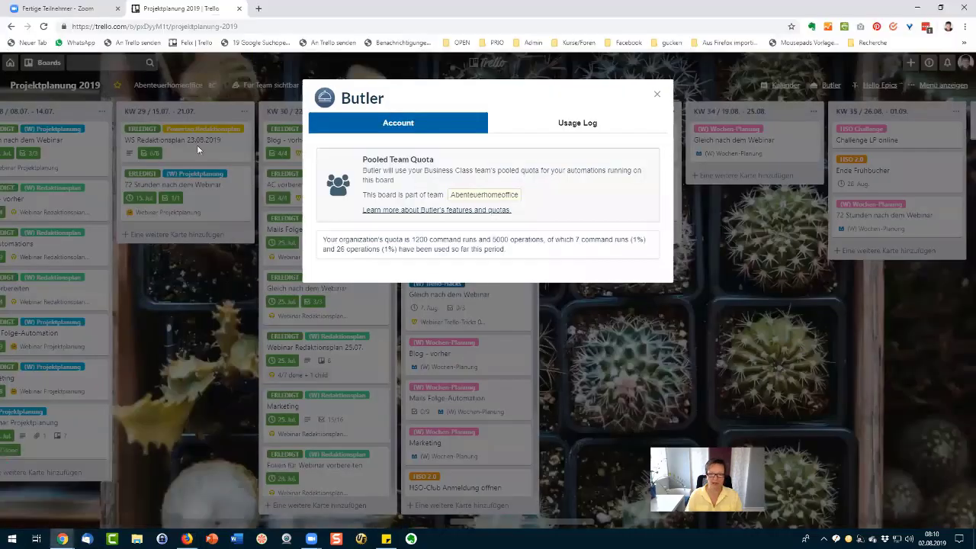
click(656, 95)
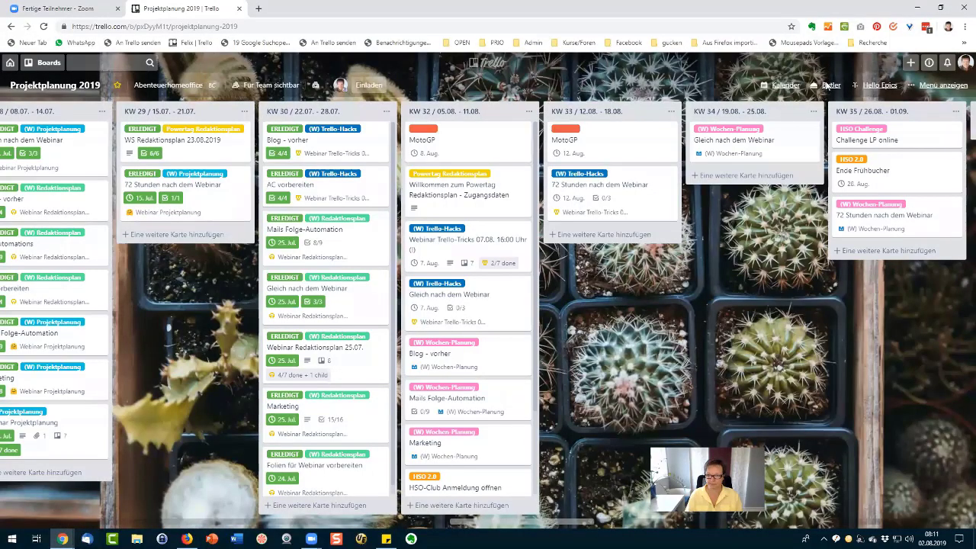
click(827, 85)
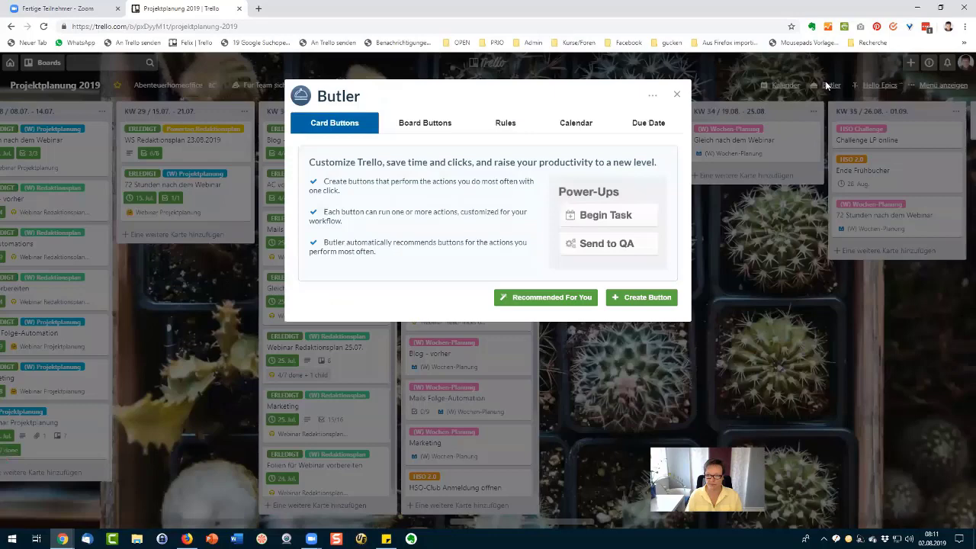
click(645, 124)
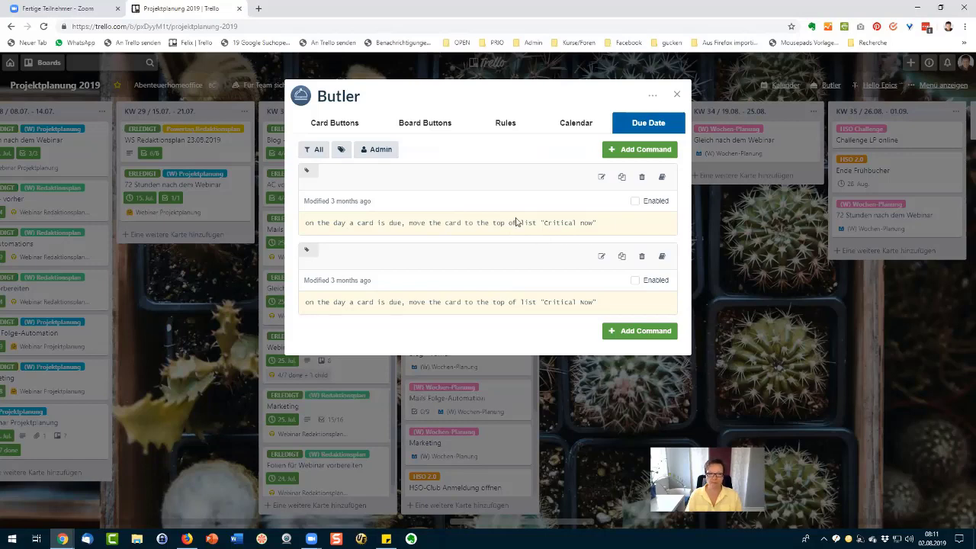
click(350, 126)
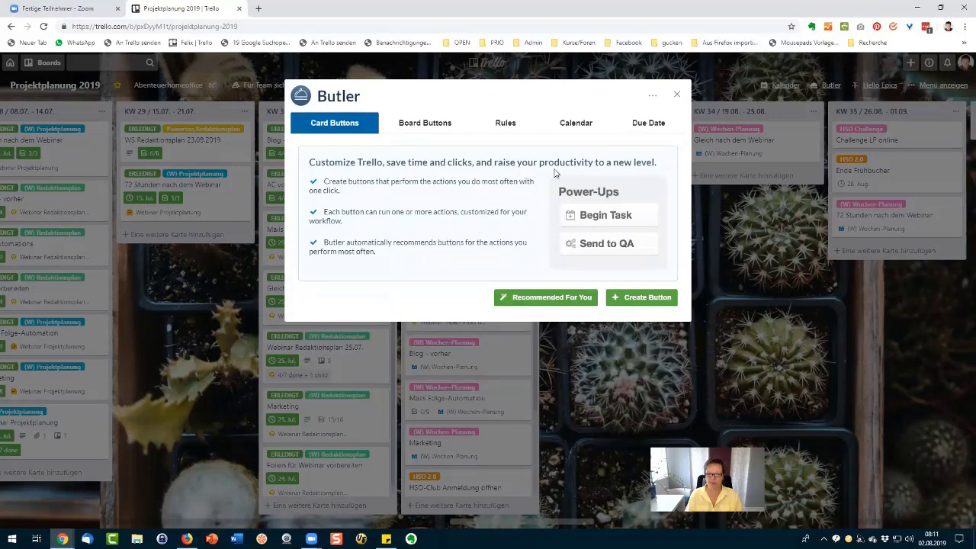
click(677, 96)
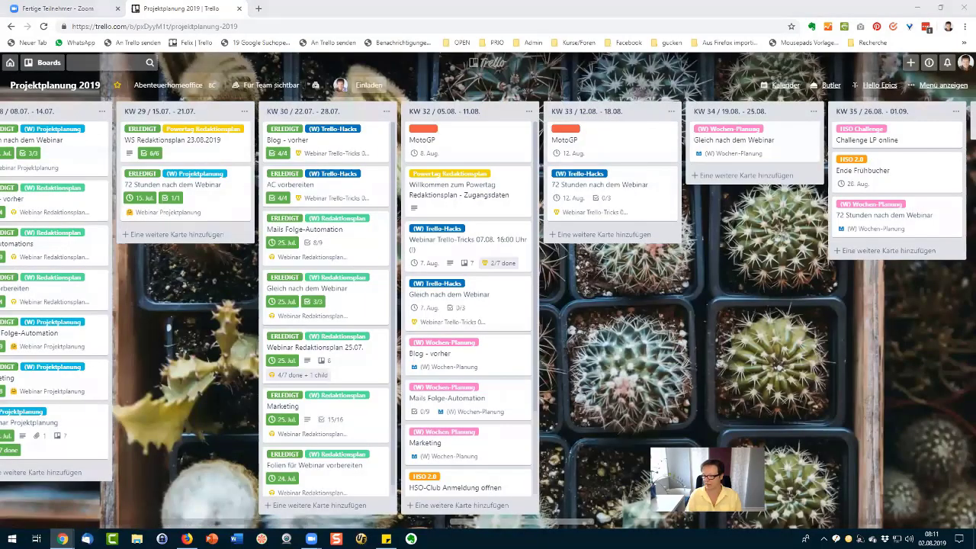